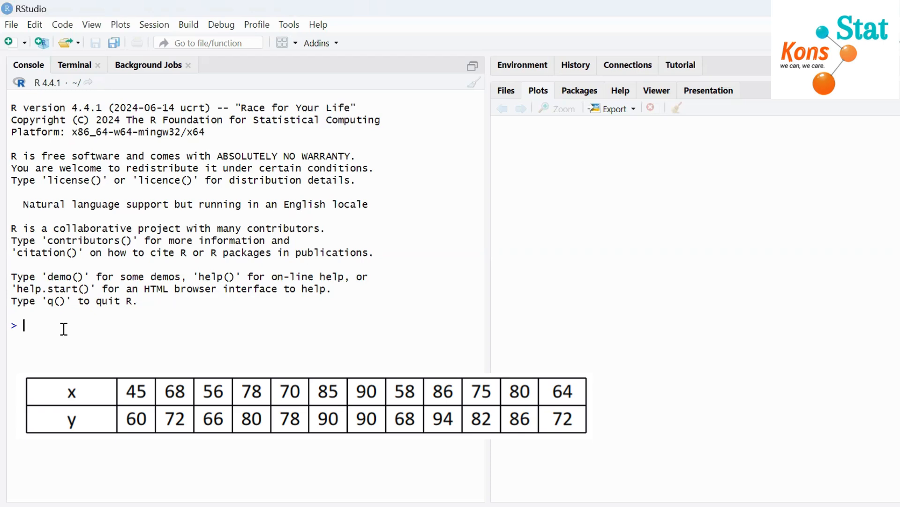
- Create vector x with the values 45, 68, 56, 78, 70, 85, 90, 58, 86, 75, 80 and 64
{"action": "type", "text": "x=c"}
{"action": "type", "text": "("}
{"action": "type", "text": "45,68"}
{"action": "type", "text": ",56"}
{"action": "type", "text": ","}
{"action": "type", "text": "78,70"}
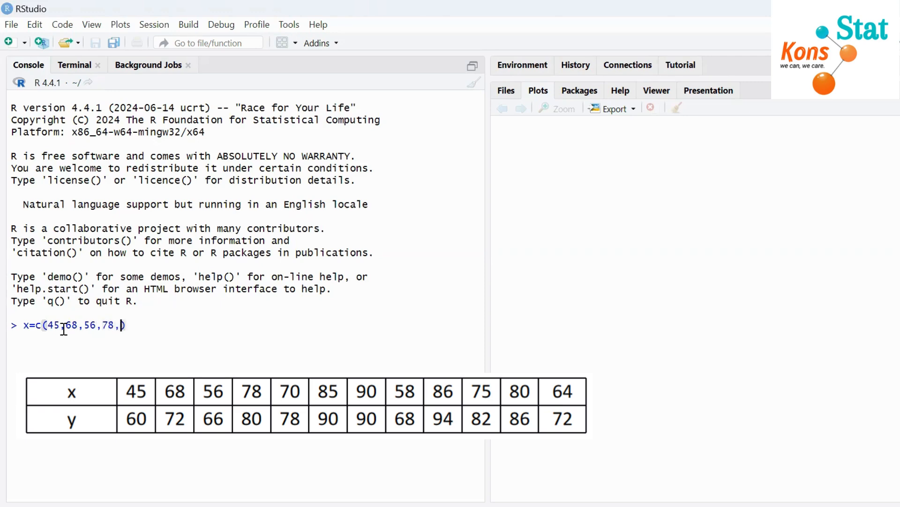
{"action": "type", "text": ",85,90,58,"}
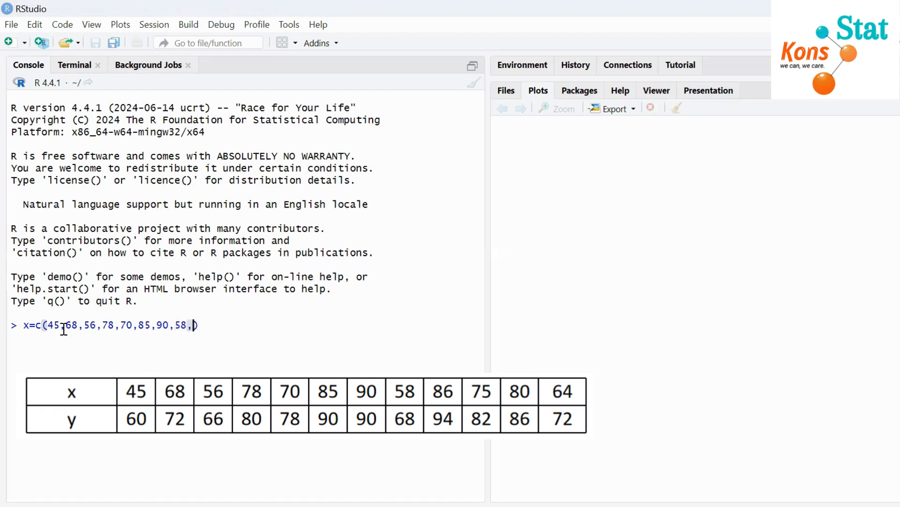
{"action": "type", "text": "86,75,80,64"}
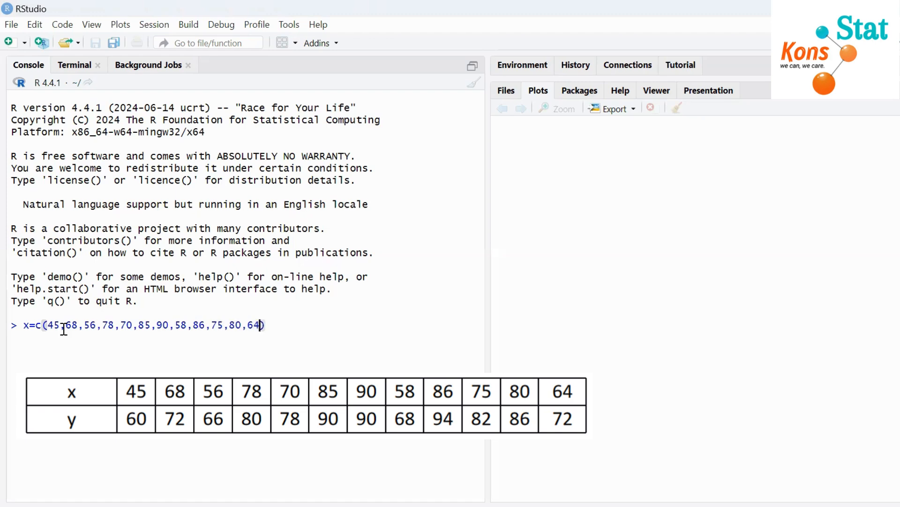
{"action": "key", "text": "Return"}
- Create vector y with the values 60, 72, 66, 80, 79, 90, 90, 68, 94, 82, 86 and 72
{"action": "type", "text": "y=c("}
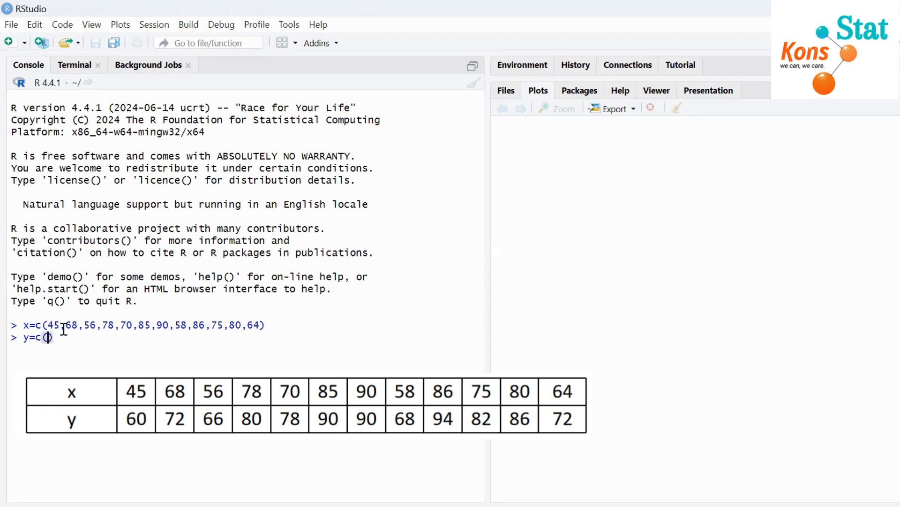
{"action": "type", "text": "60,"}
{"action": "type", "text": "72"}
{"action": "type", "text": ",66,80"}
{"action": "type", "text": ","}
{"action": "type", "text": "79,90,9"}
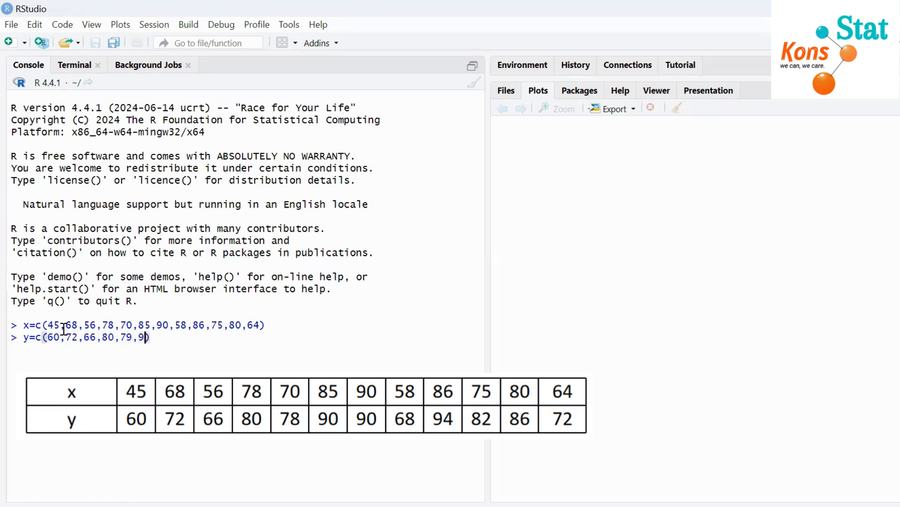
{"action": "type", "text": "0,68,94,"}
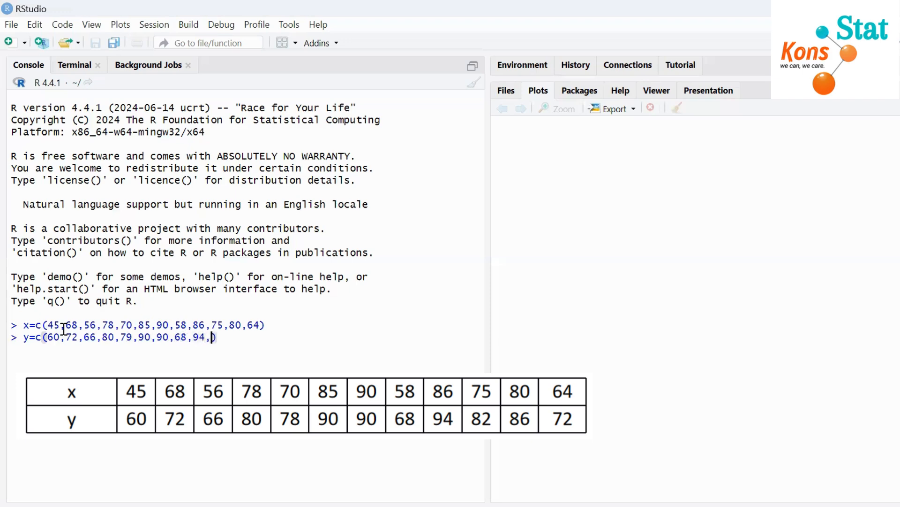
{"action": "type", "text": "82,86,72"}
{"action": "key", "text": "Return"}
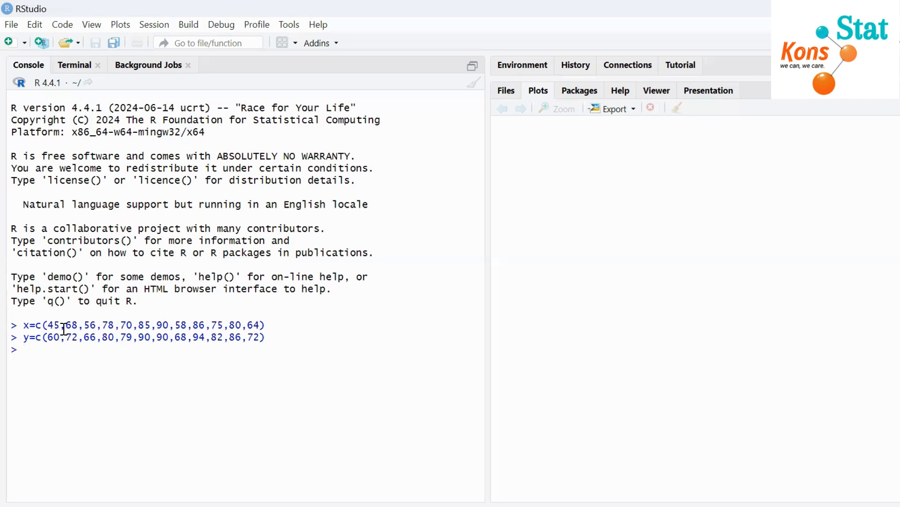
- Check the number of values in vectors x and y with the length function
{"action": "type", "text": "leng"}
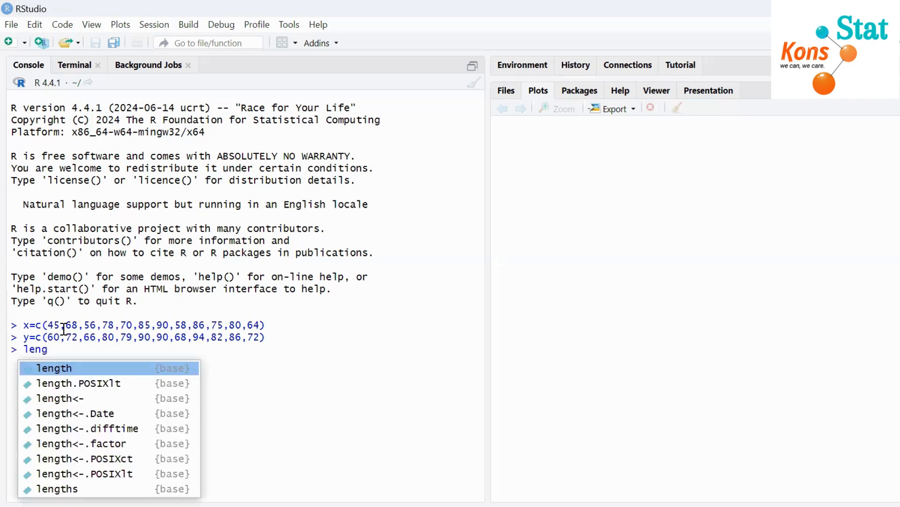
{"action": "type", "text": "th(x)"}
{"action": "key", "text": "Return"}
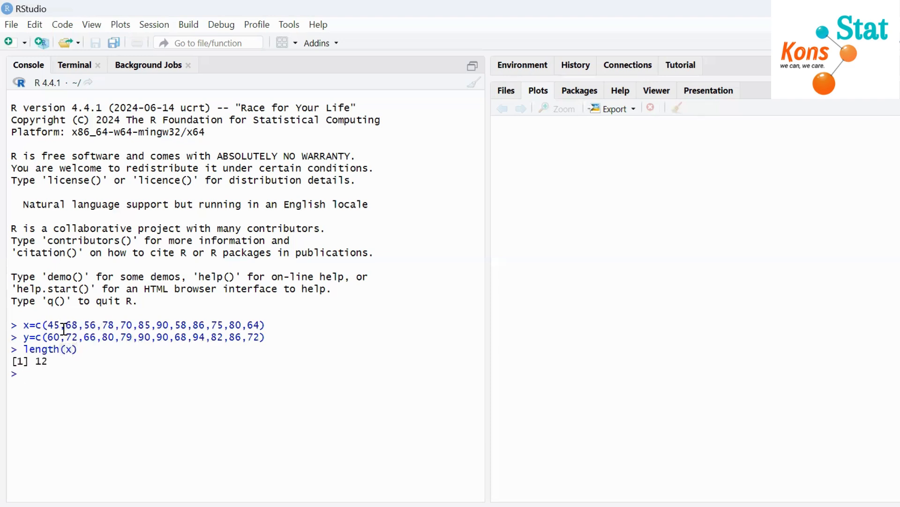
{"action": "type", "text": "leng"}
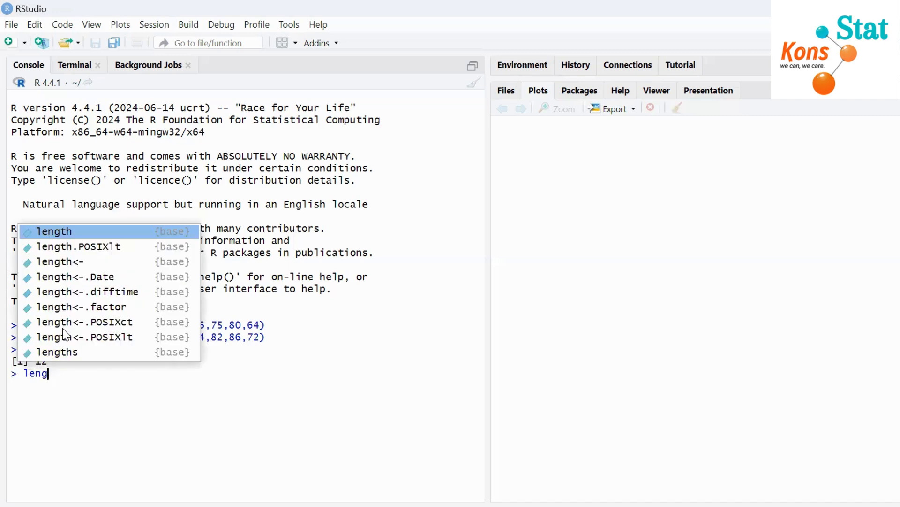
{"action": "type", "text": "th"}
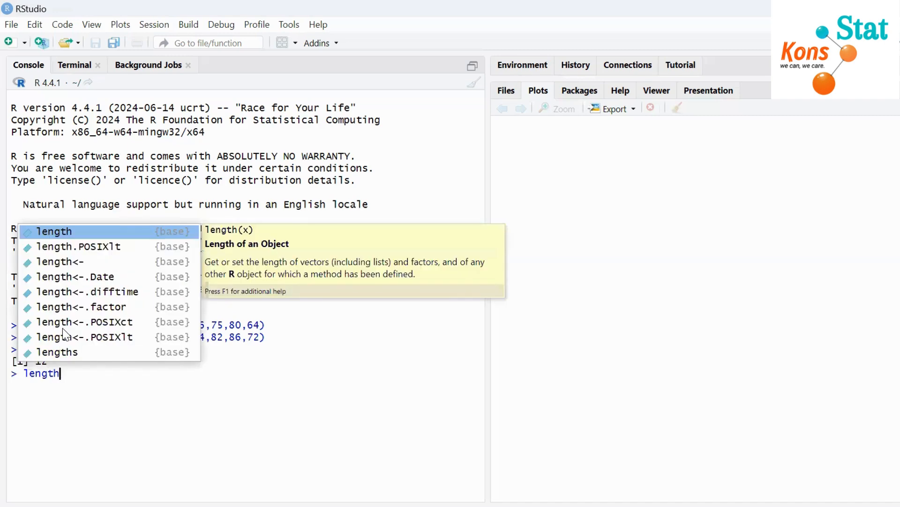
{"action": "type", "text": "(y"}
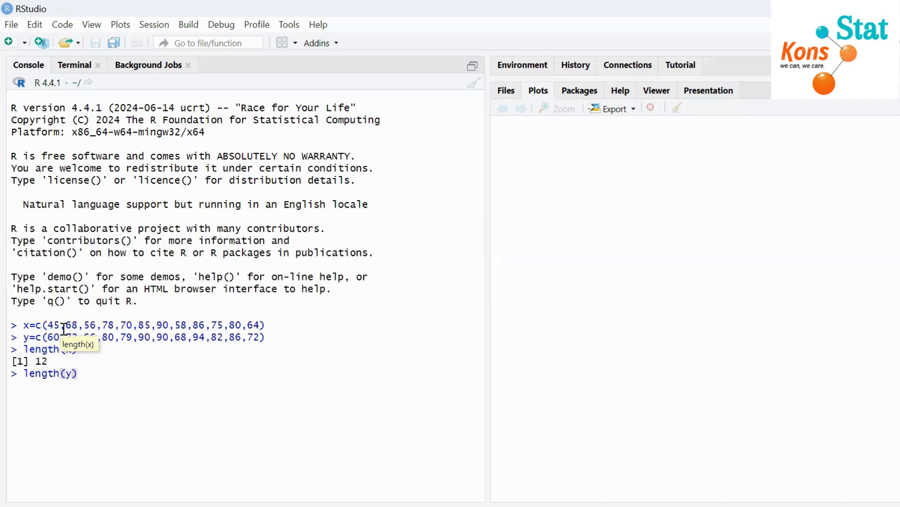
{"action": "key", "text": "Return"}
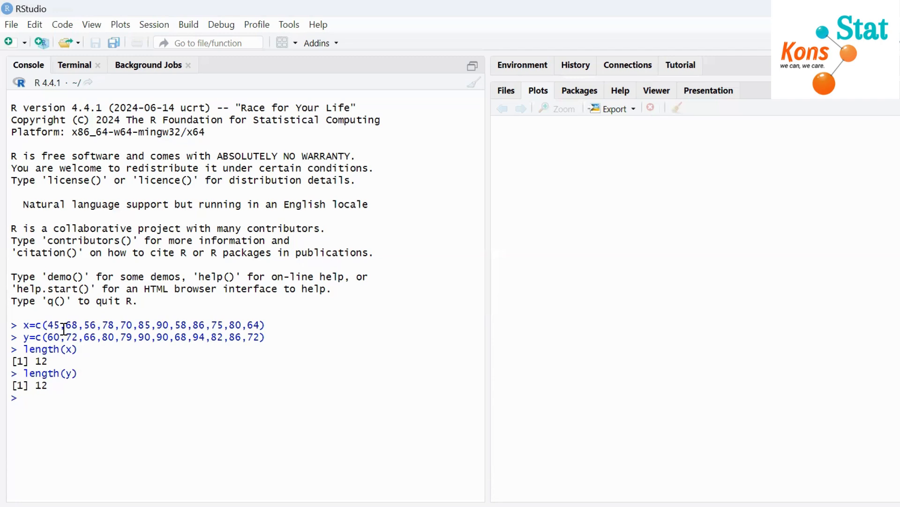
- Draw a scatter plot of x and y with the plot function
{"action": "type", "text": "plot"}
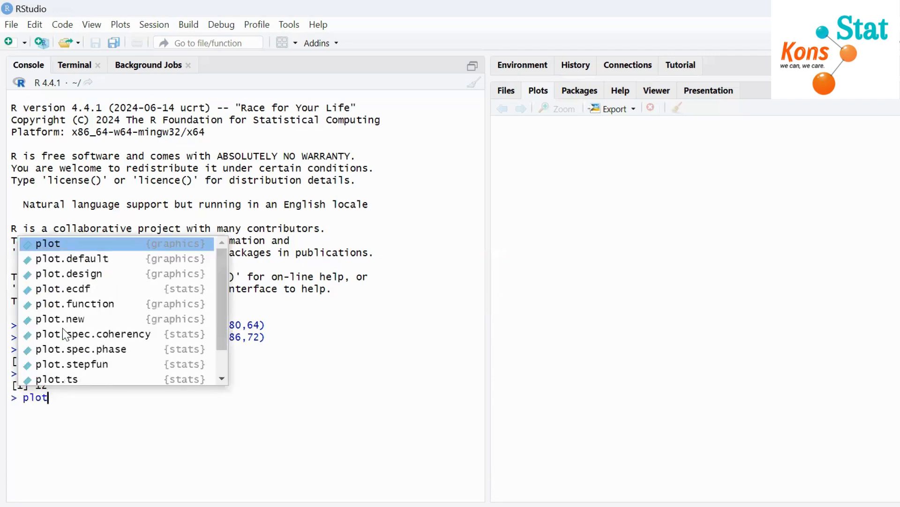
{"action": "key", "text": "Tab"}
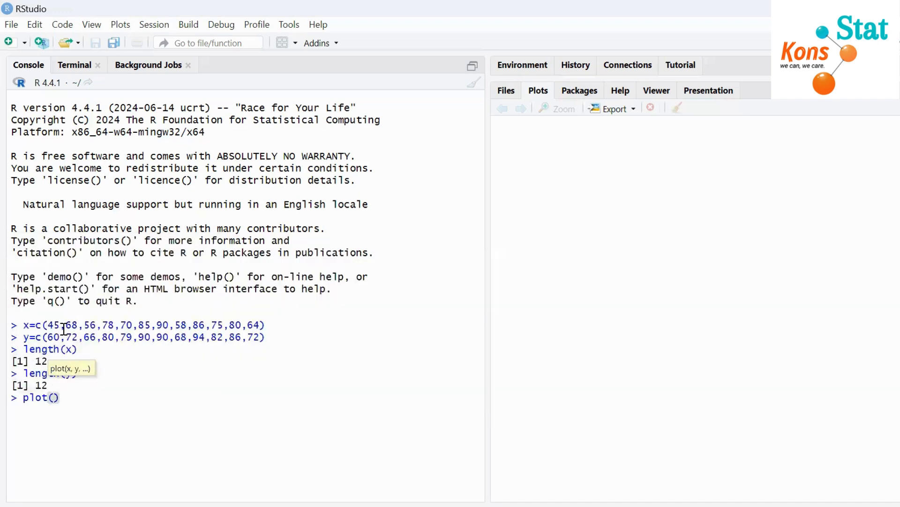
{"action": "type", "text": "x,y"}
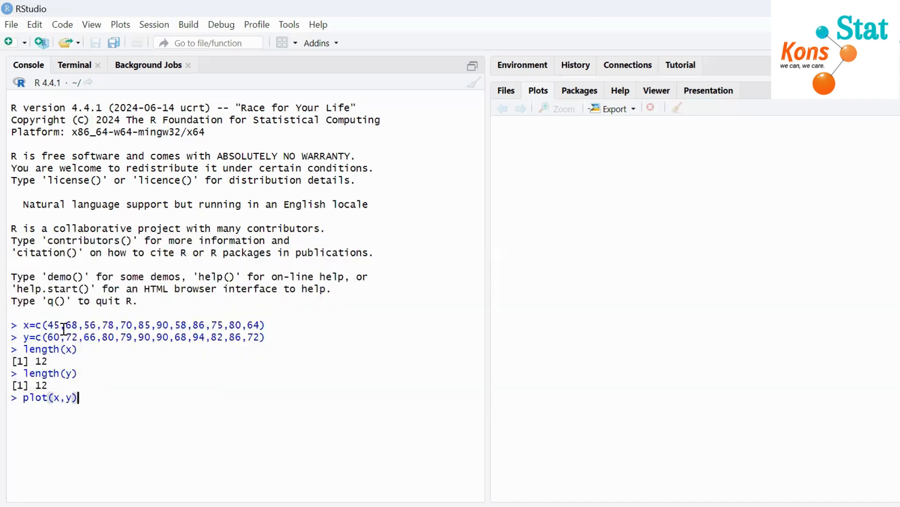
{"action": "key", "text": "Return"}
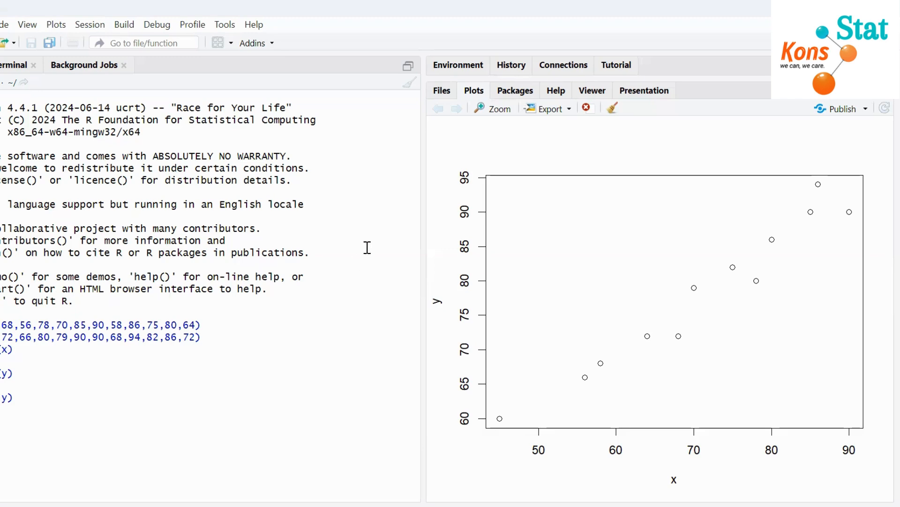
- Enter the comment "#add regresion line" in the console
{"action": "type", "text": "#add"}
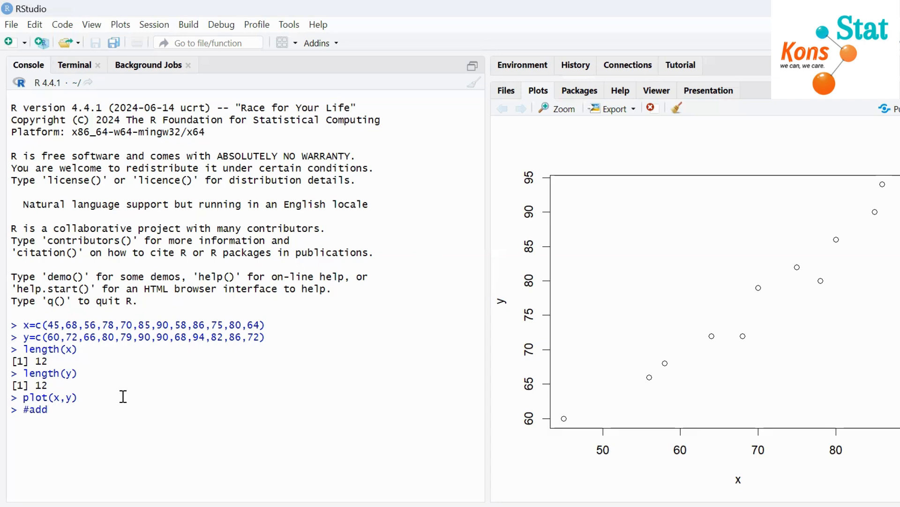
{"action": "type", "text": " rw"}
{"action": "key", "text": "BackSpace"}
{"action": "type", "text": "egresion line"}
{"action": "key", "text": "Return"}
- Add the regression line to the scatter plot with abline(lm(y~x))
{"action": "type", "text": "ab"}
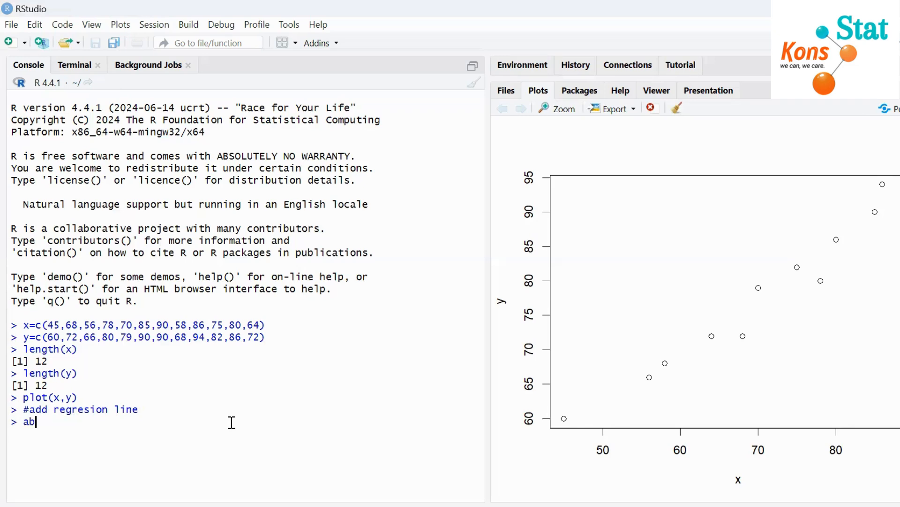
{"action": "type", "text": "line("}
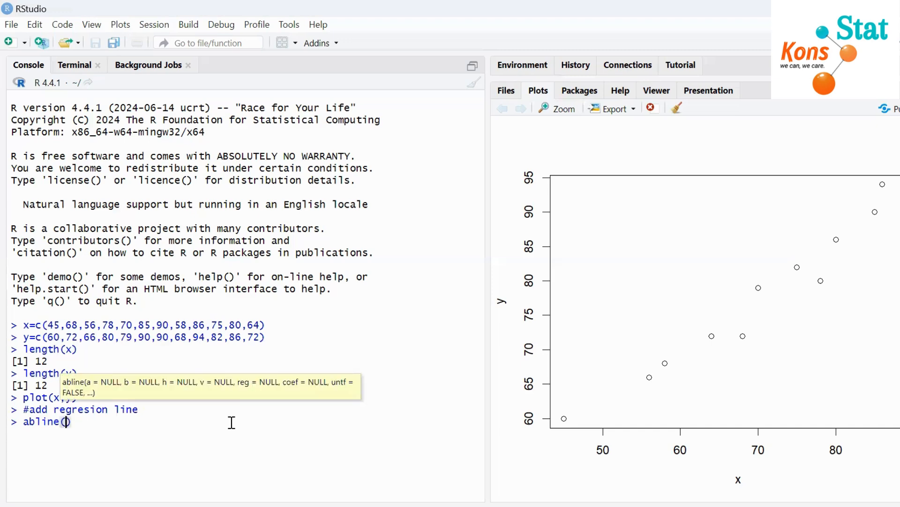
{"action": "type", "text": "lm("}
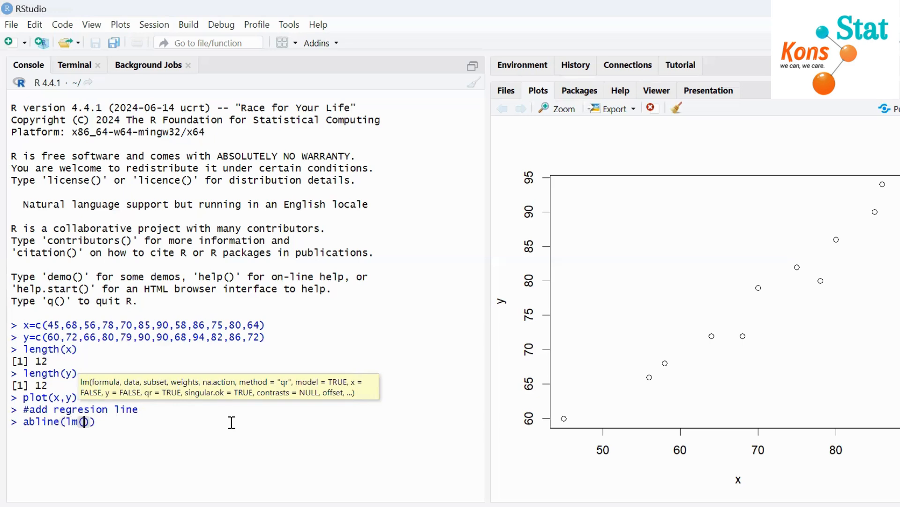
{"action": "type", "text": "y~x"}
{"action": "key", "text": "Return"}
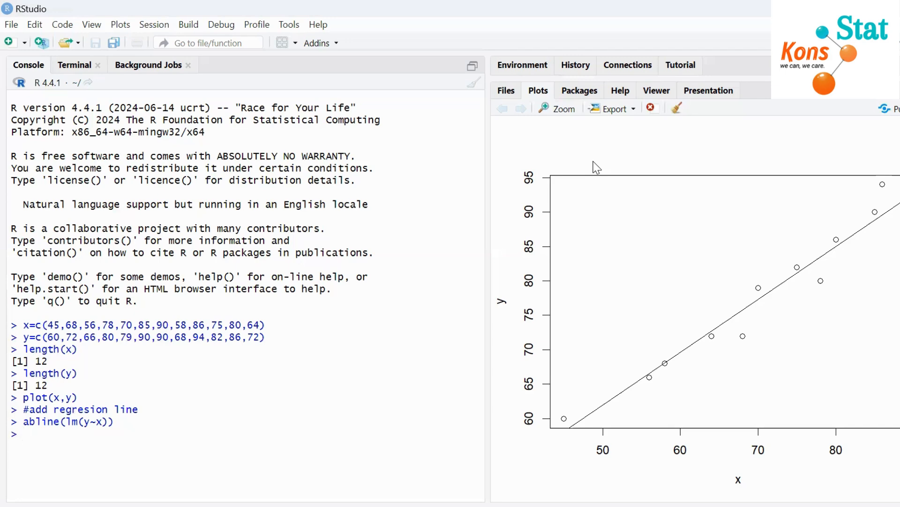
- Enter the comment "#call persamaan regresi" in the console
{"action": "type", "text": "#call"}
{"action": "key", "text": "BackSpace"}
{"action": "type", "text": "persamaan regresi"}
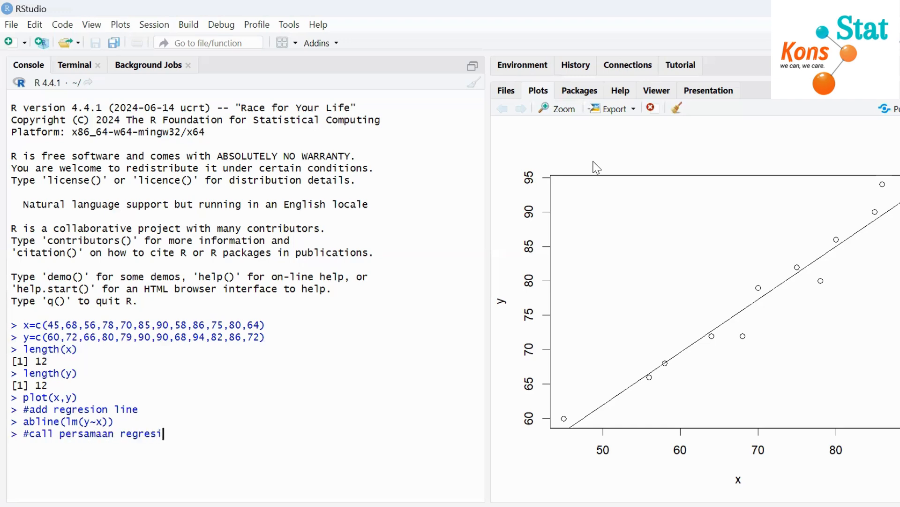
{"action": "key", "text": "Return"}
- Fit the linear model lm(y~x), store it as reg1, and print the reg1 object in the console
{"action": "type", "text": "reg"}
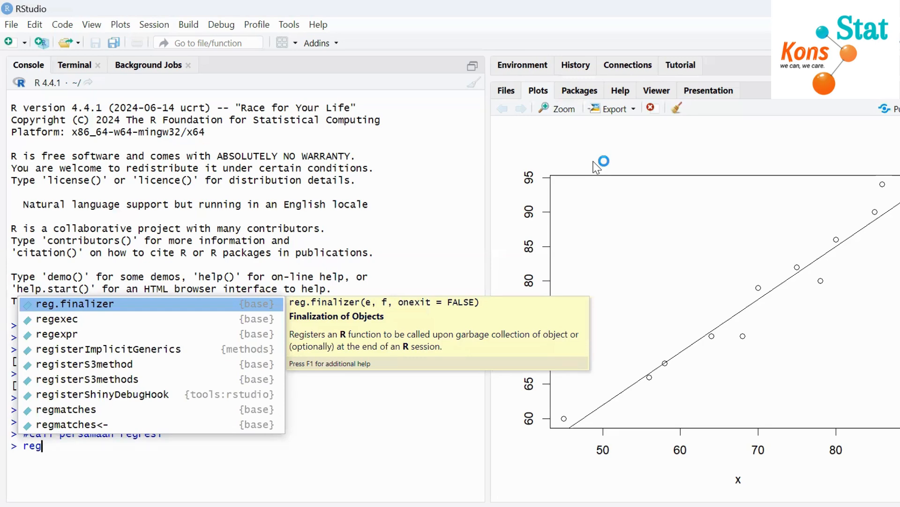
{"action": "type", "text": "1"}
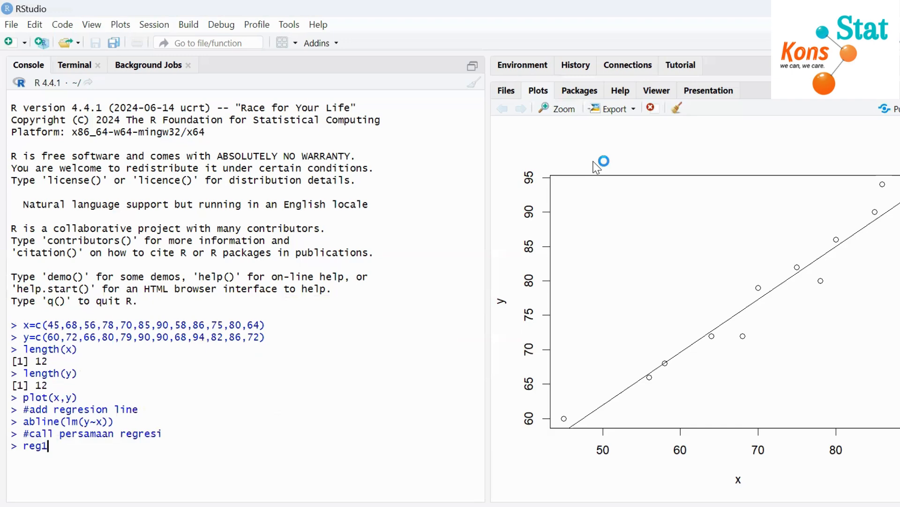
{"action": "type", "text": "<-lm(y~x"}
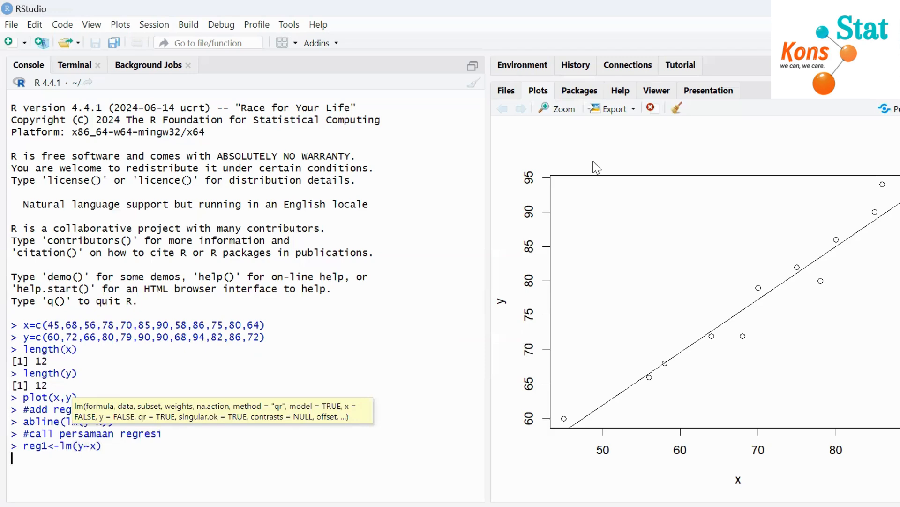
{"action": "key", "text": "Return"}
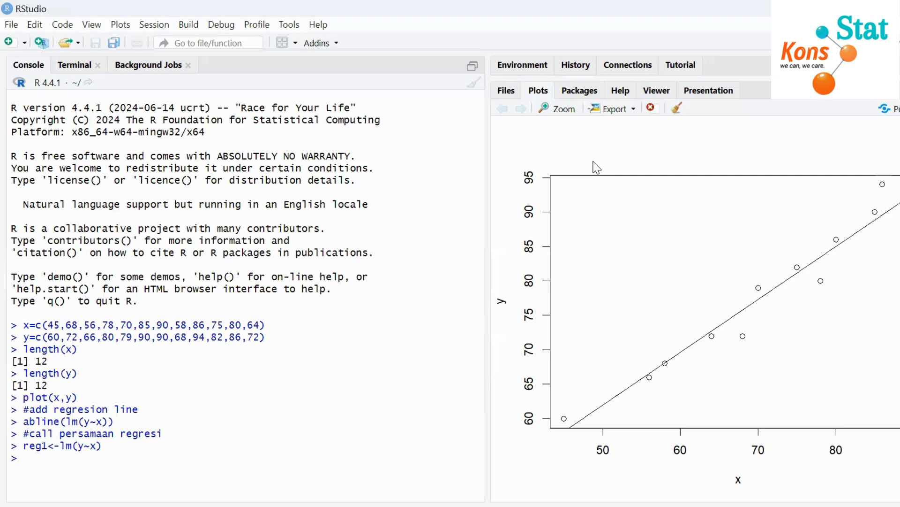
{"action": "type", "text": "reg1"}
{"action": "key", "text": "Return"}
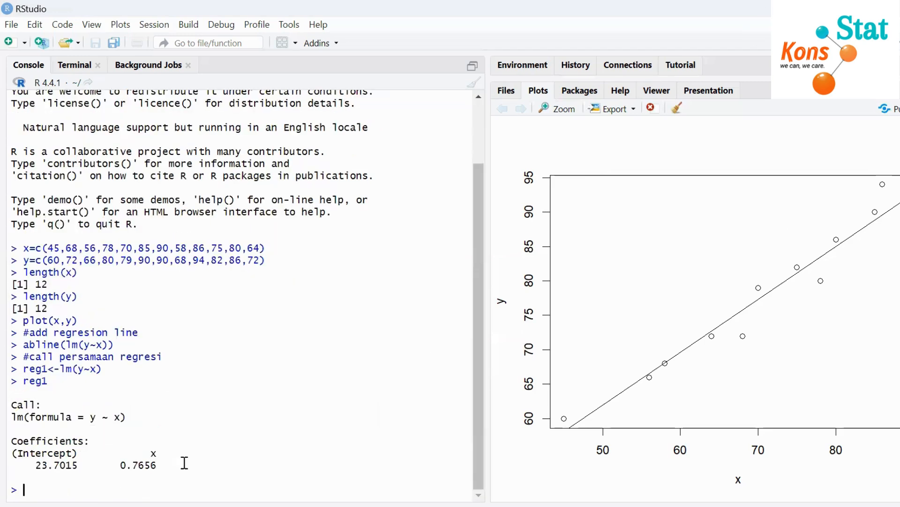
{"action": "scroll", "coordinate": [14, 324], "scroll_direction": "up", "scroll_amount": 2}
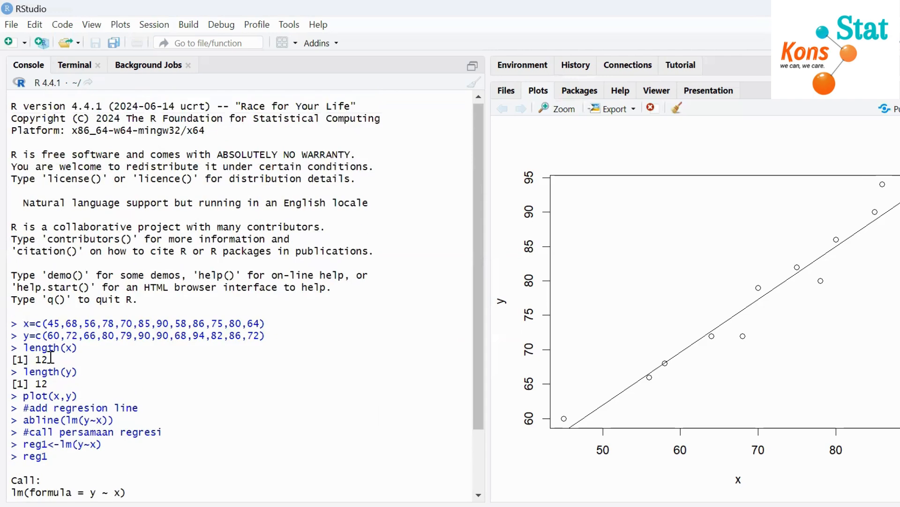
{"action": "scroll", "coordinate": [276, 324], "scroll_direction": "down", "scroll_amount": 2}
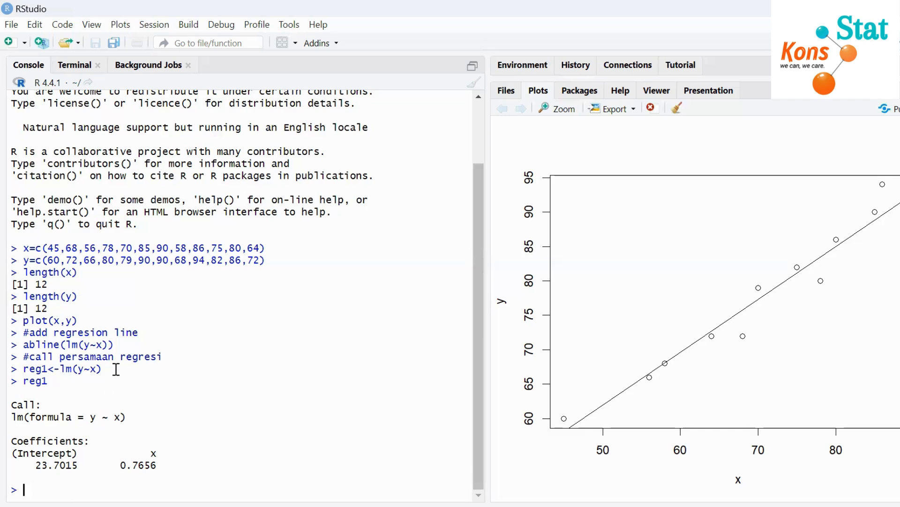
{"action": "left_click_drag", "start_coordinate": [110, 369], "coordinate": [72, 369]}
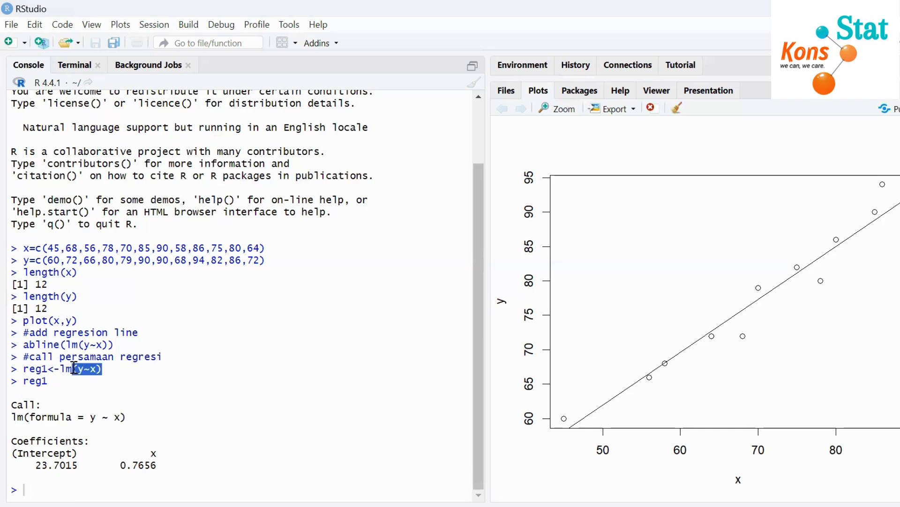
{"action": "left_click", "coordinate": [50, 380]}
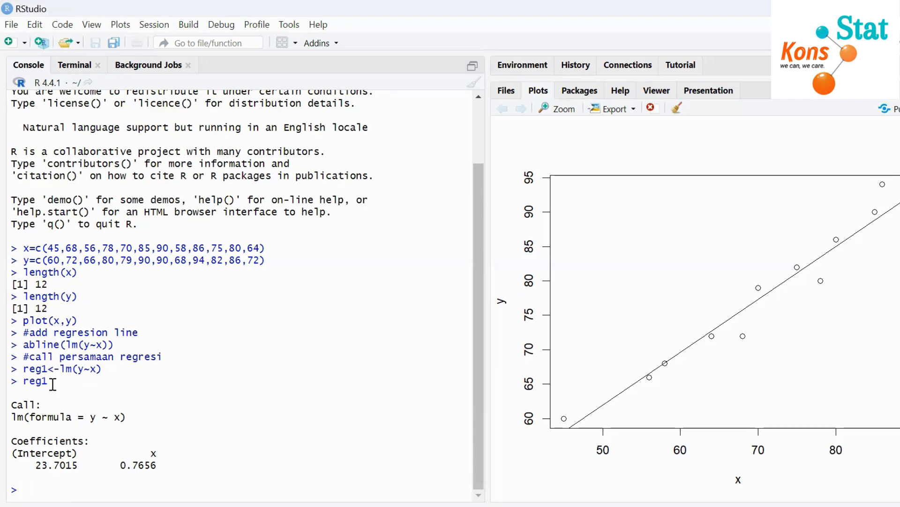
- Reuse the reg1<-lm(y~x) command with the object name changed to konsstat and run it
{"action": "left_click_drag", "start_coordinate": [103, 370], "coordinate": [26, 374]}
{"action": "key", "text": "ctrl+c"}
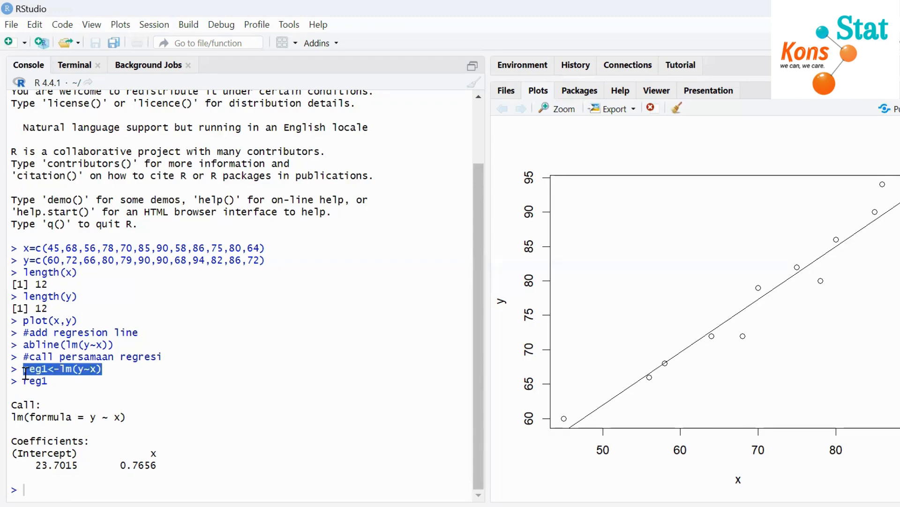
{"action": "left_click", "coordinate": [27, 489]}
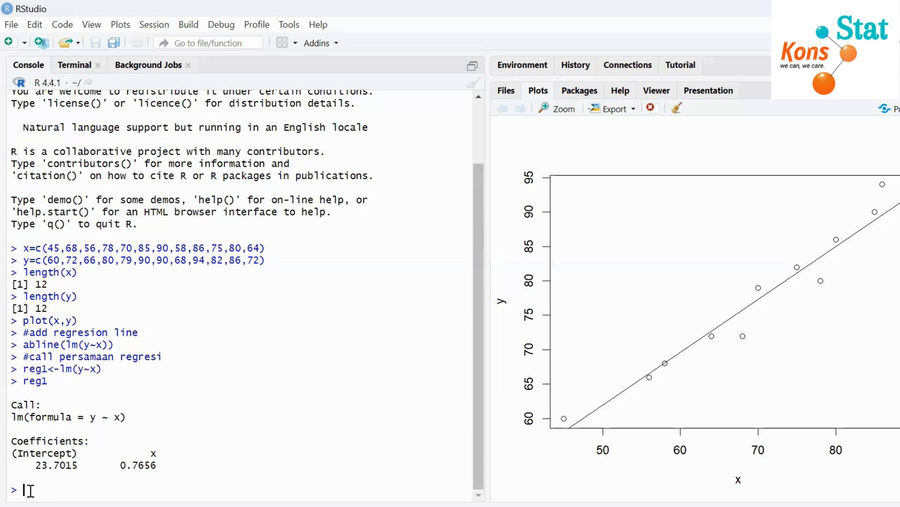
{"action": "key", "text": "ctrl+v"}
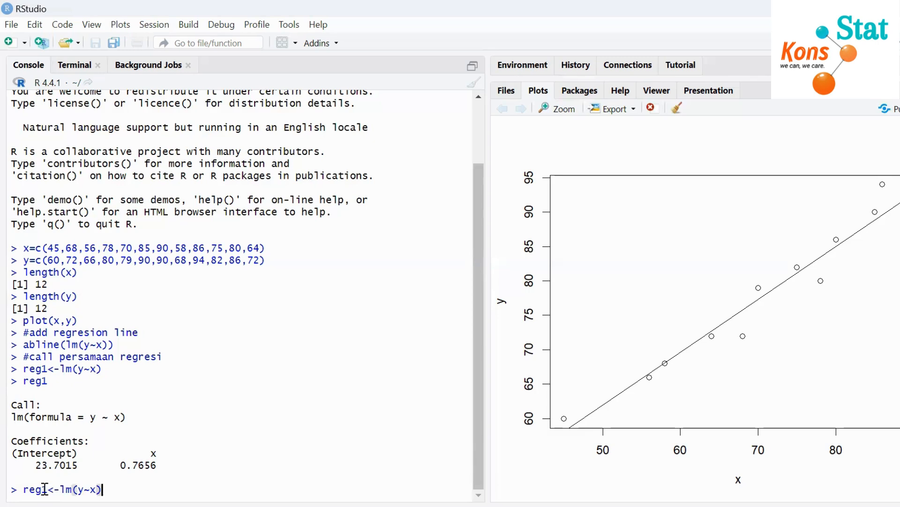
{"action": "left_click", "coordinate": [48, 489]}
{"action": "key", "text": "BackSpace"}
{"action": "key", "text": "BackSpace"}
{"action": "key", "text": "BackSpace"}
{"action": "key", "text": "BackSpace"}
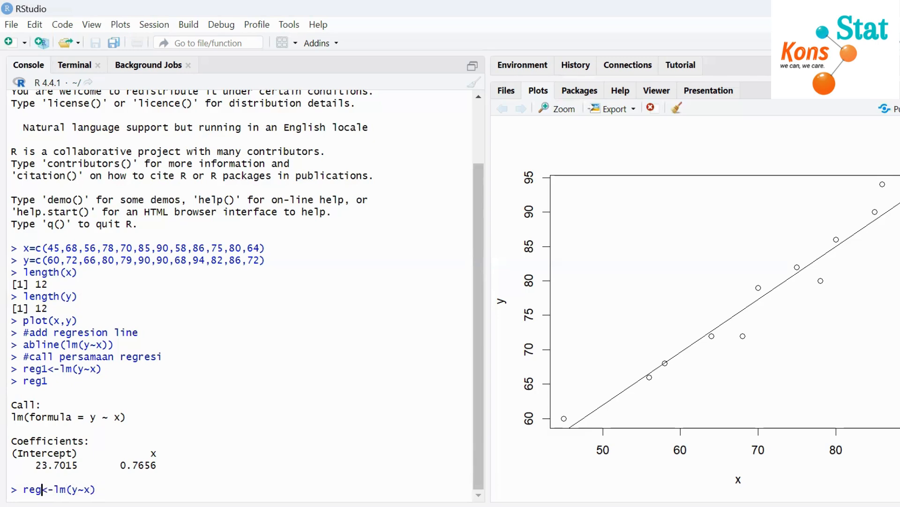
{"action": "type", "text": "konsstat"}
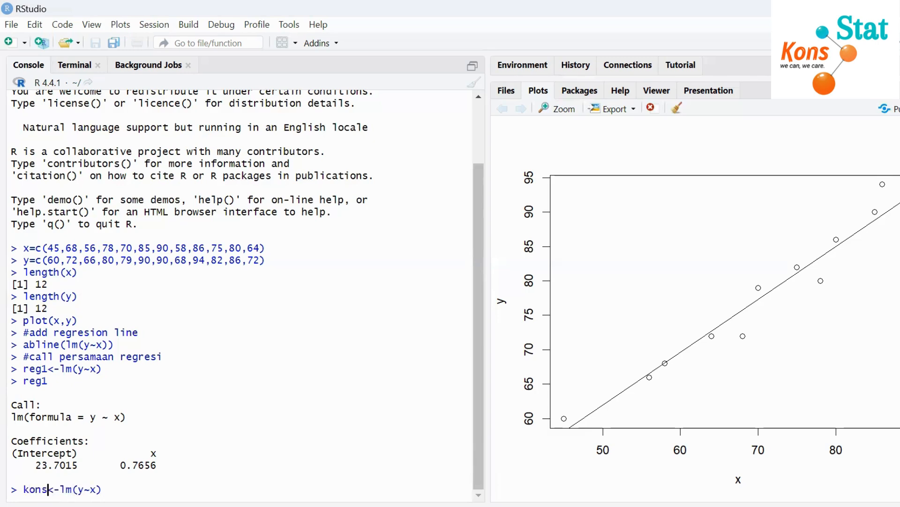
{"action": "key", "text": "Right"}
{"action": "key", "text": "Right"}
{"action": "key", "text": "Right"}
{"action": "key", "text": "Right"}
{"action": "key", "text": "Right"}
{"action": "key", "text": "Right"}
{"action": "key", "text": "Right"}
{"action": "key", "text": "Right"}
{"action": "key", "text": "Right"}
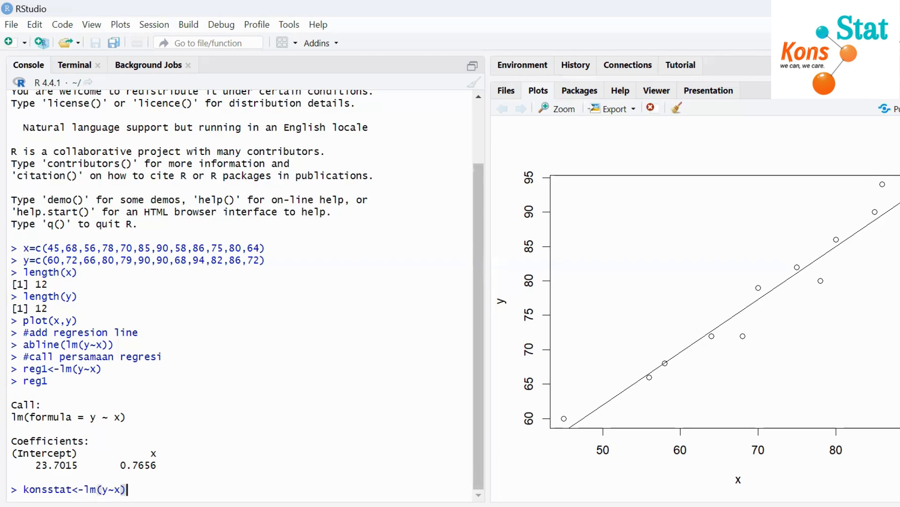
{"action": "key", "text": "Return"}
- Print the konsstat model object in the console
{"action": "type", "text": "konsstat"}
{"action": "key", "text": "Return"}
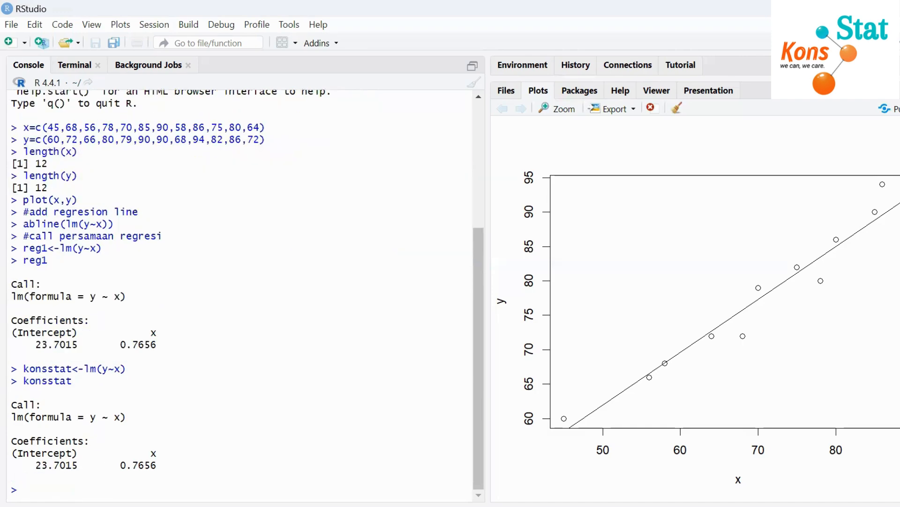